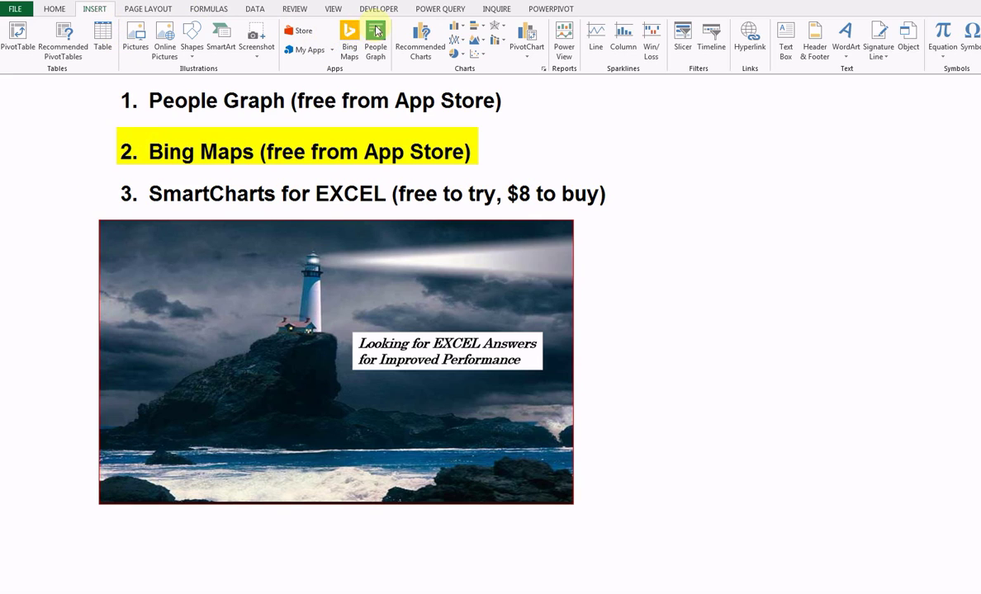
# Check the My Apps list, then browse the Office Store's Apps for Office listing
pyautogui.click(334, 52)
pyautogui.click(333, 55)
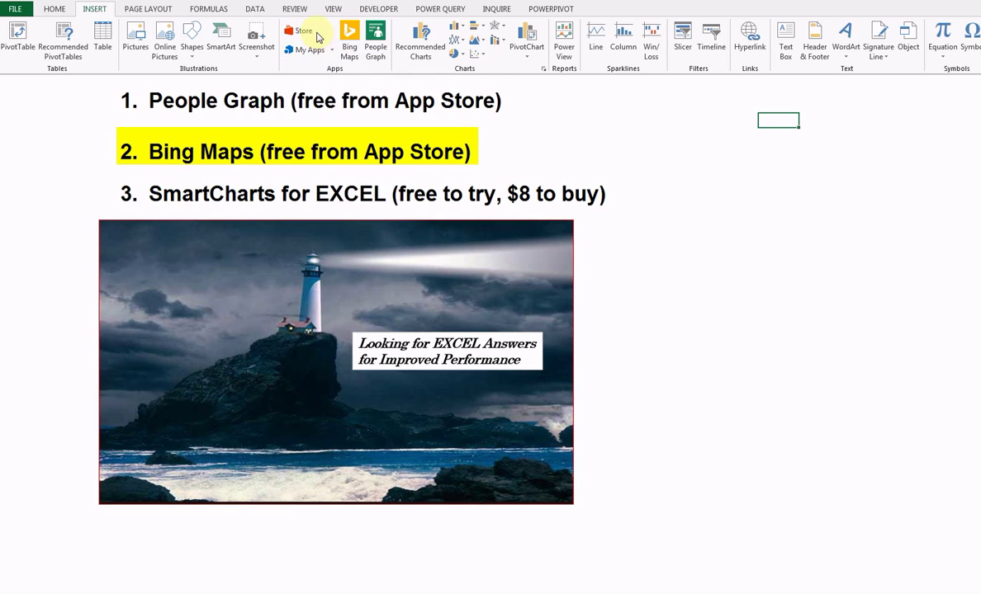
pyautogui.click(299, 33)
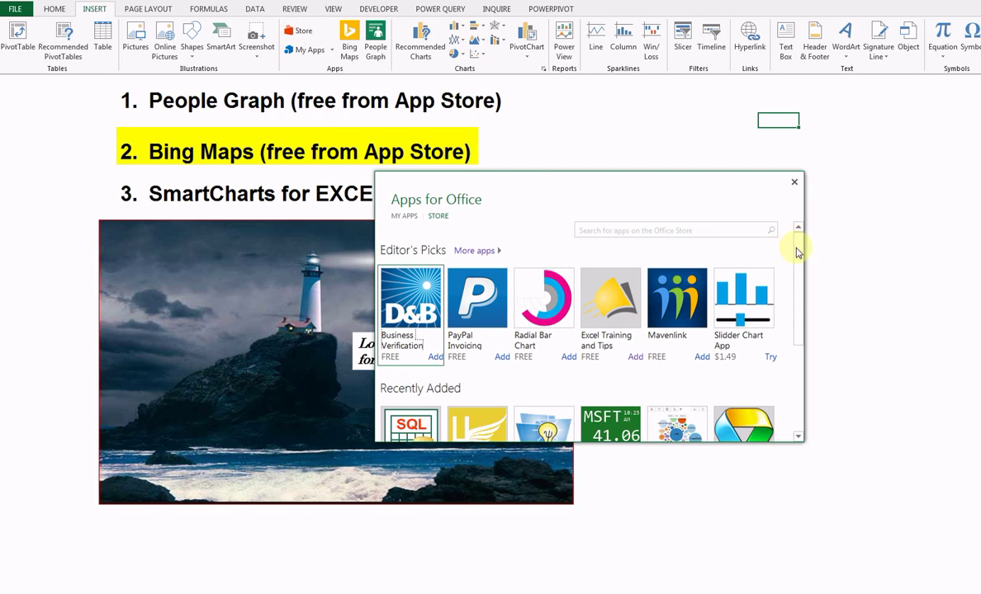
pyautogui.moveTo(799, 251); pyautogui.dragTo(798, 281)
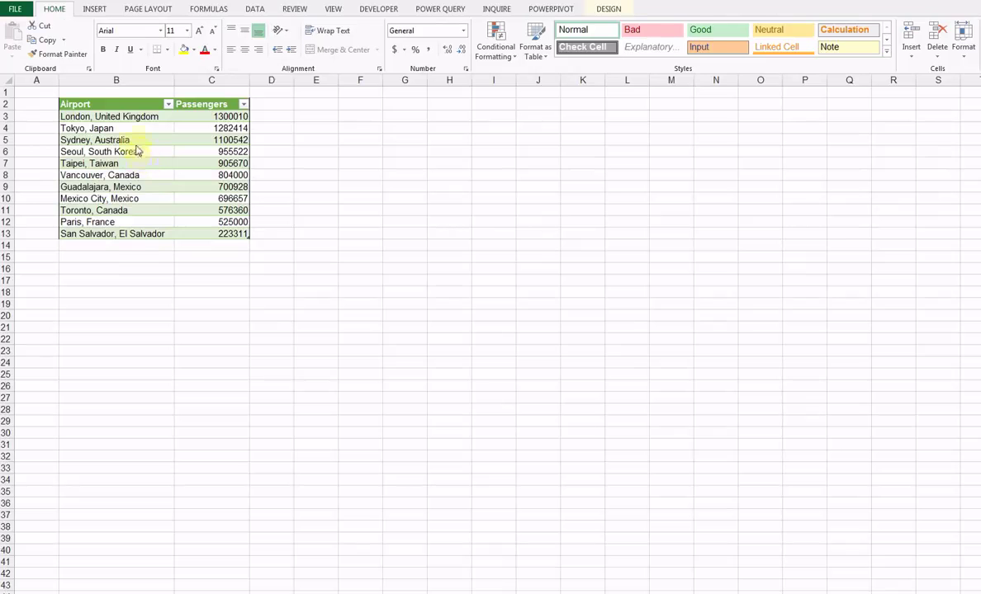
# Insert a Bing Maps app beside the table, try its sample data, and select B2:C13
pyautogui.click(94, 10)
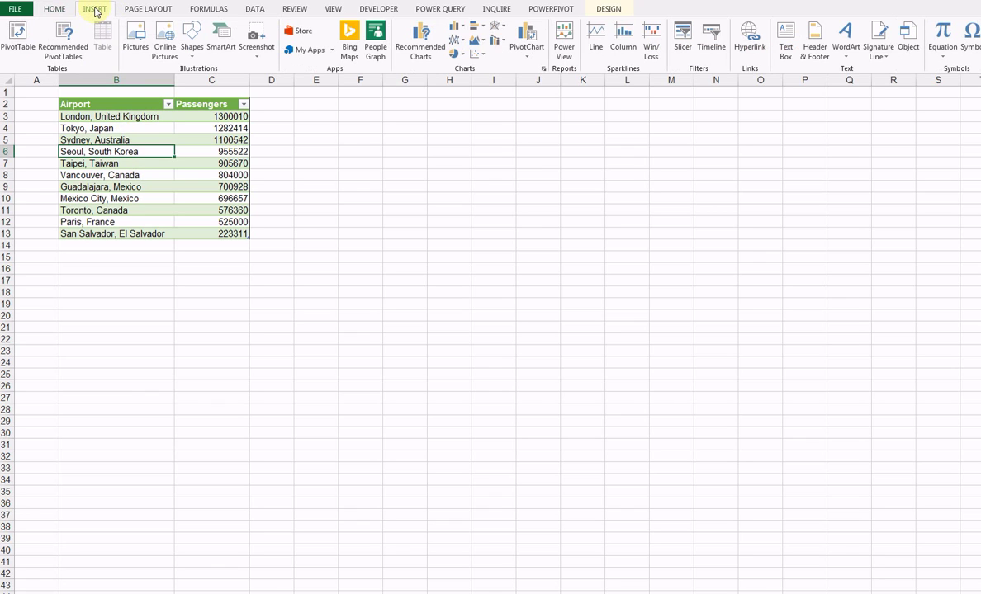
pyautogui.click(348, 38)
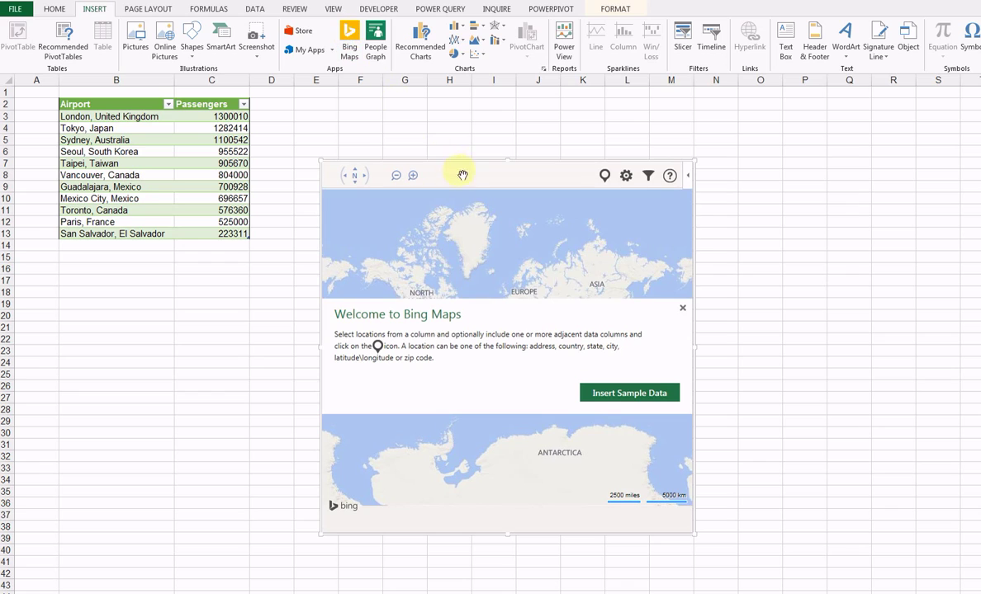
pyautogui.moveTo(463, 162); pyautogui.dragTo(431, 116)
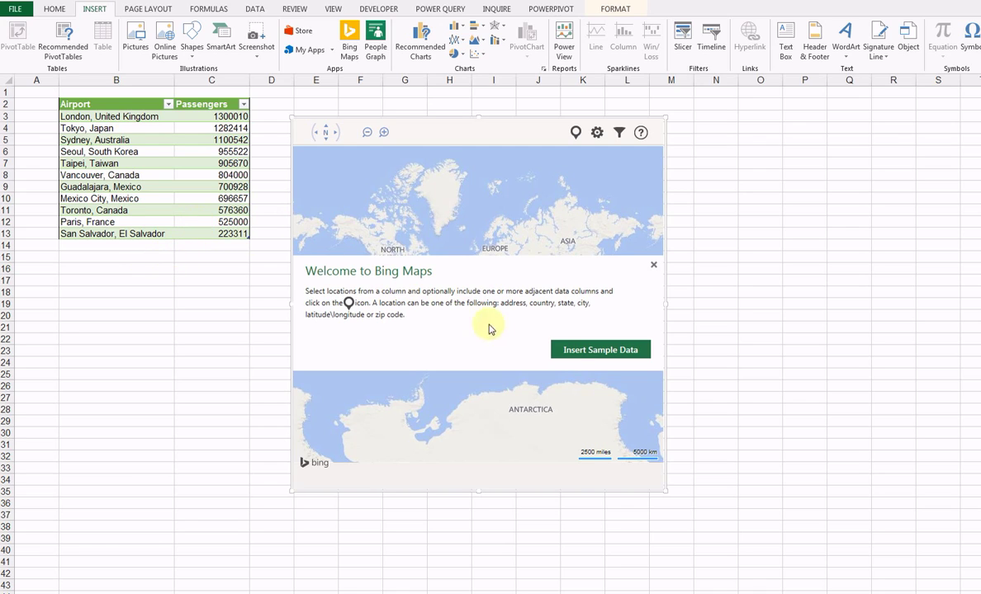
pyautogui.click(577, 351)
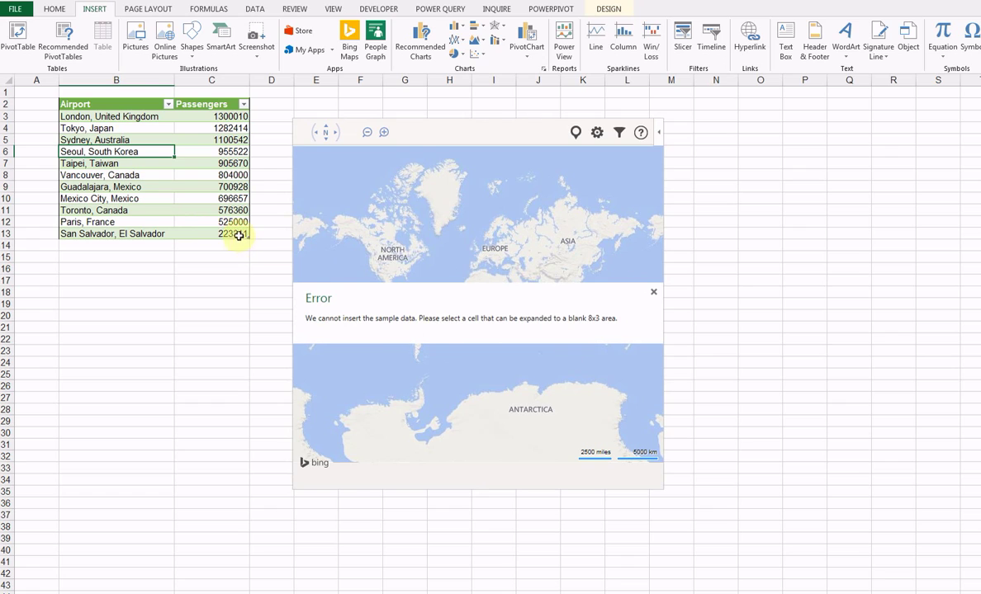
pyautogui.moveTo(241, 234)
pyautogui.mouseDown()
pyautogui.moveTo(197, 220)
pyautogui.moveTo(142, 149)
pyautogui.moveTo(124, 103)
pyautogui.moveTo(147, 104)
pyautogui.mouseUp()
# Plot B2:C13 airports on the map, then retry plotting from single cell B10
pyautogui.click(654, 295)
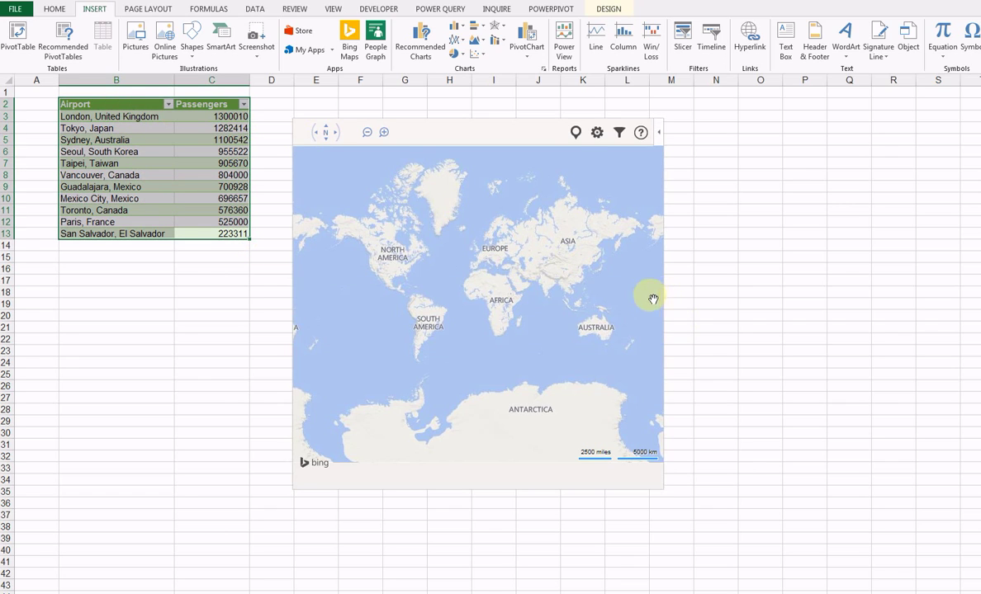
pyautogui.click(576, 133)
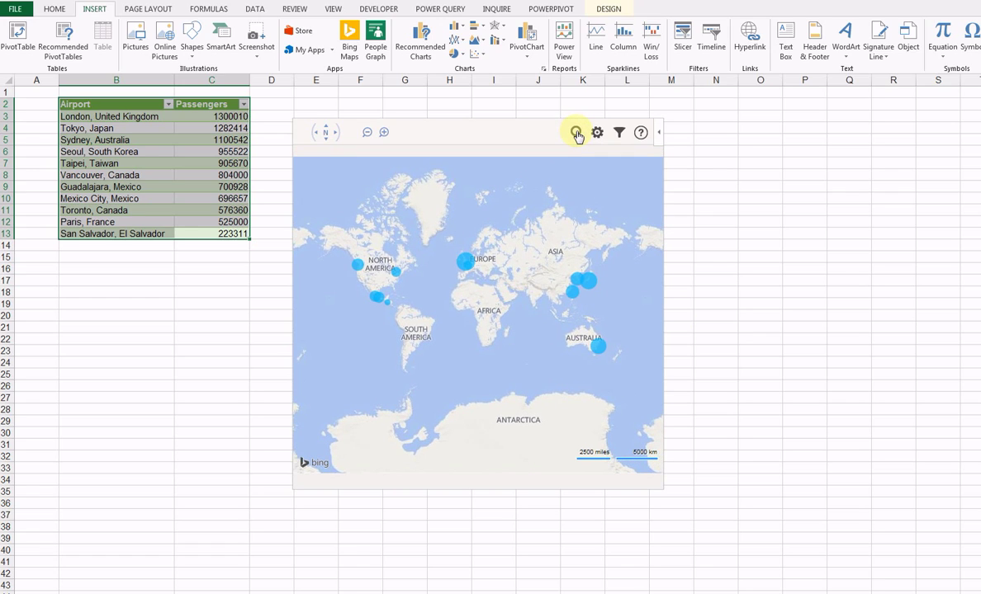
pyautogui.click(148, 198)
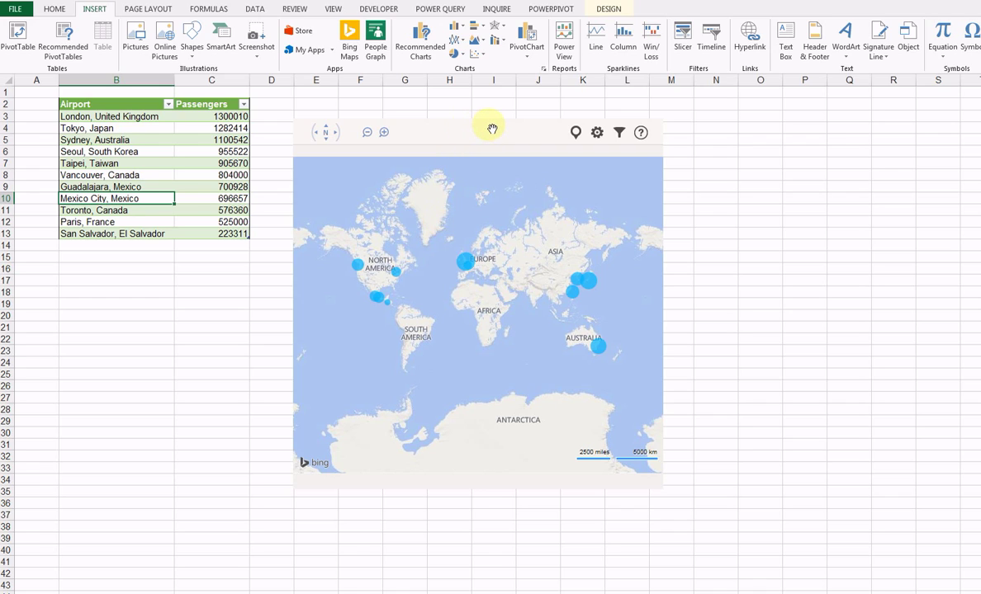
pyautogui.click(577, 133)
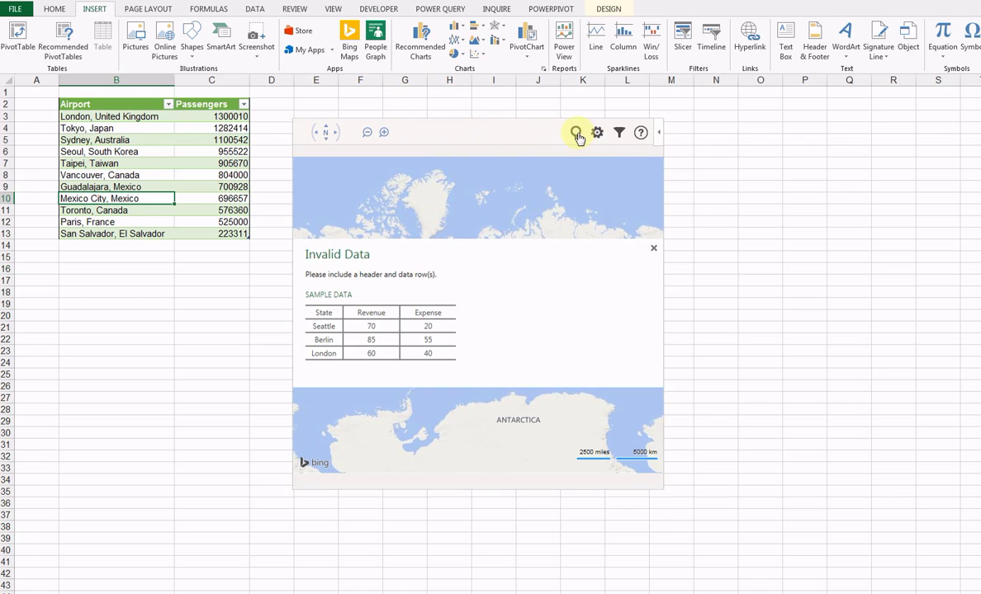
# Set the map to Bird's Eye imagery with multiple data points shown as circles
pyautogui.click(653, 248)
pyautogui.click(596, 132)
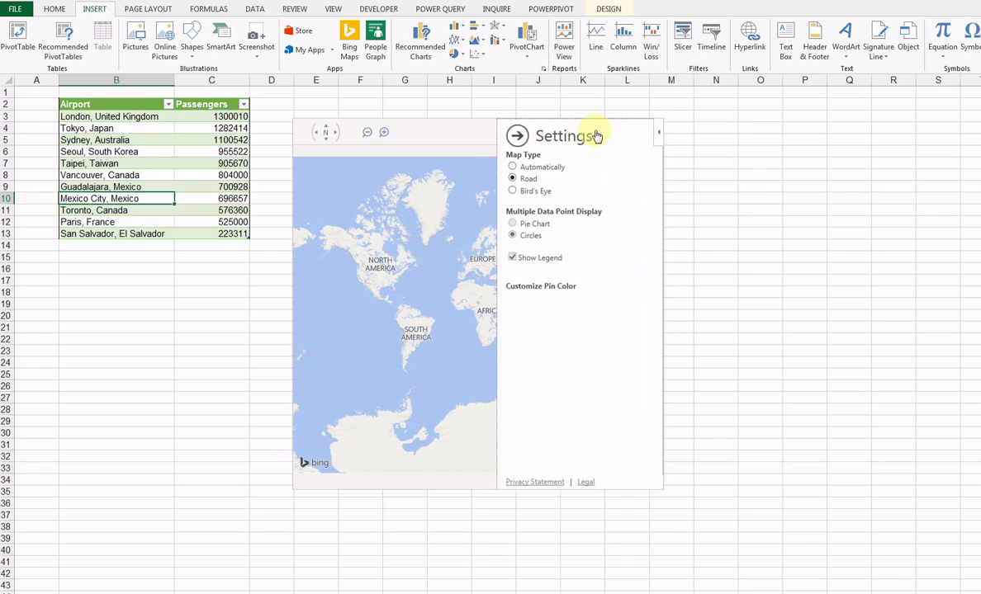
pyautogui.click(512, 192)
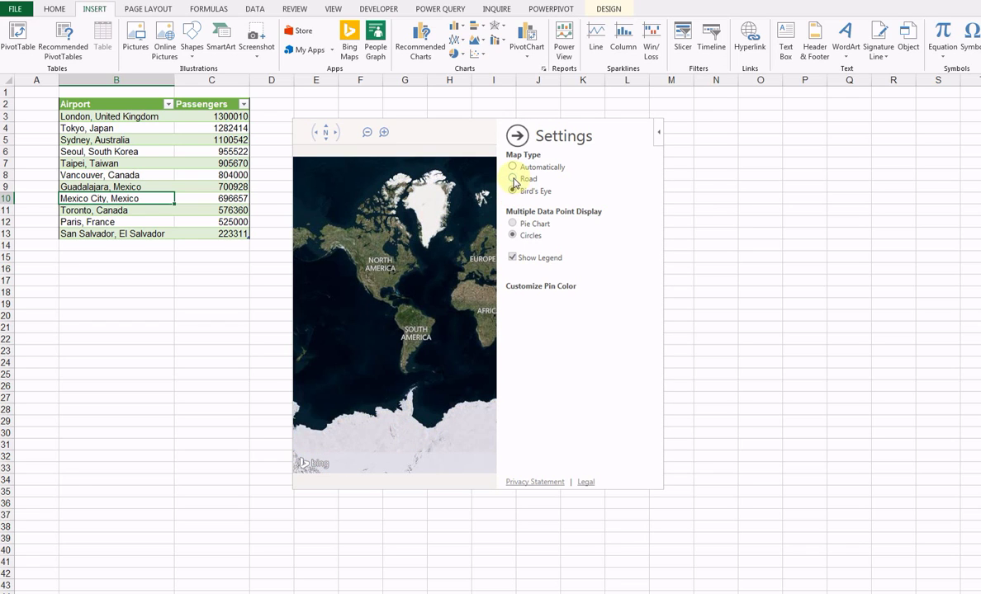
pyautogui.click(513, 235)
pyautogui.click(516, 135)
# Review the location filter's airport list and confirm the data range stays unchanged
pyautogui.click(619, 132)
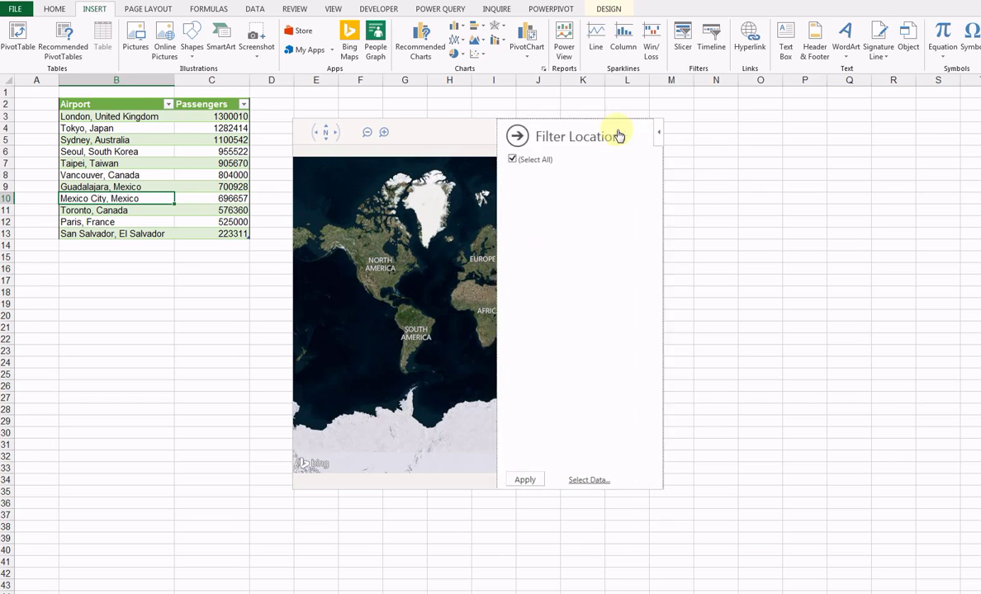
pyautogui.click(516, 135)
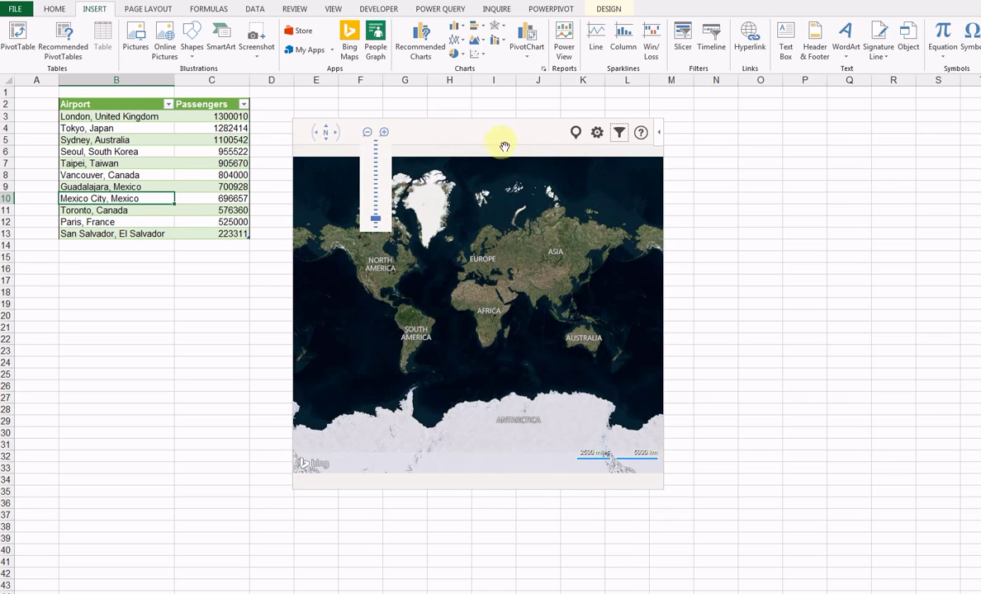
pyautogui.click(573, 135)
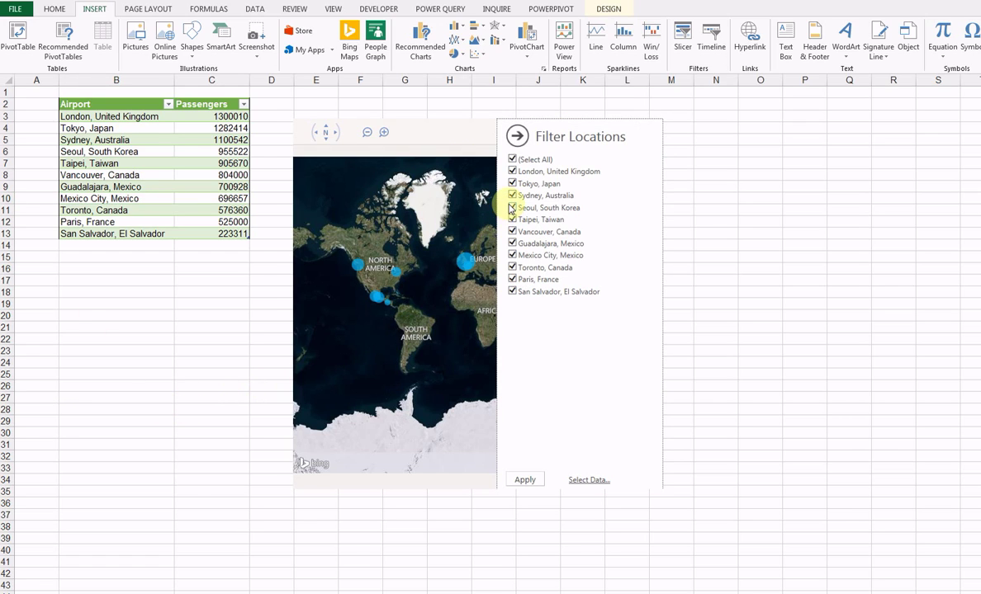
pyautogui.click(587, 480)
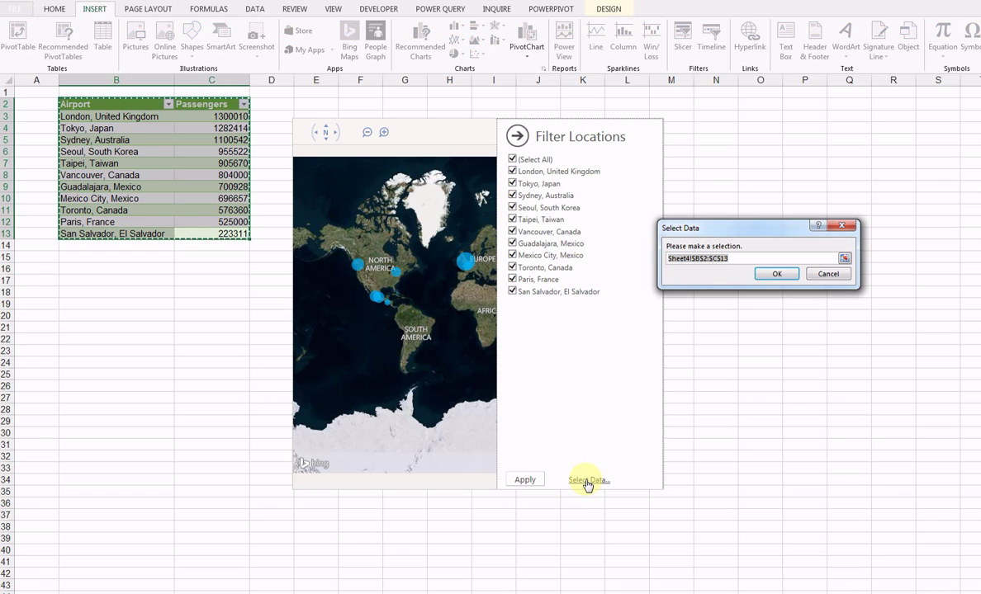
pyautogui.moveTo(736, 232); pyautogui.dragTo(590, 328)
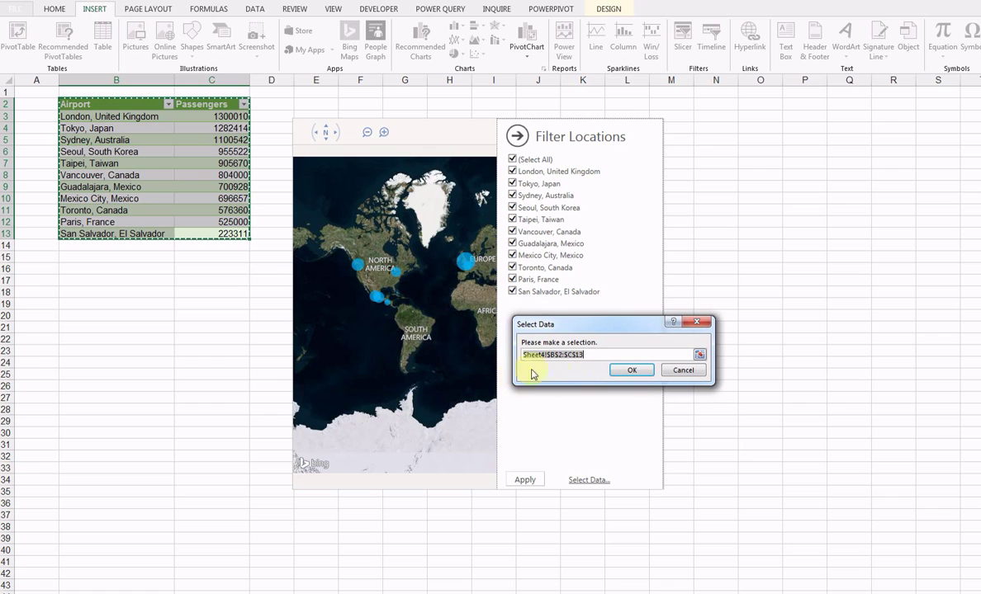
pyautogui.click(683, 370)
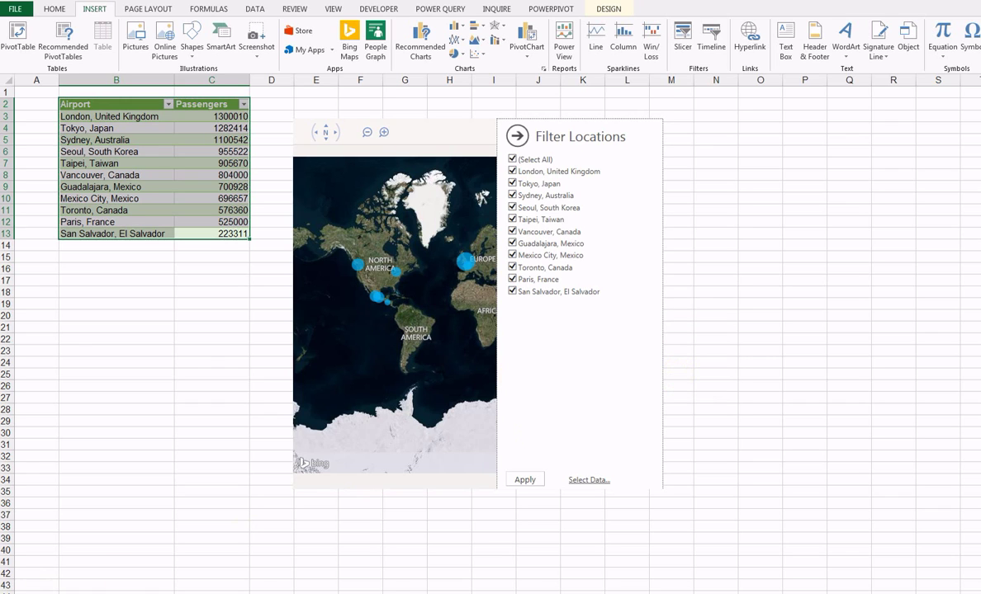
pyautogui.click(352, 300)
# Zoom and pan the map from the Caribbean to Vancouver street level and back out
pyautogui.doubleClick(401, 291)
pyautogui.scroll(-3, 368, 256)
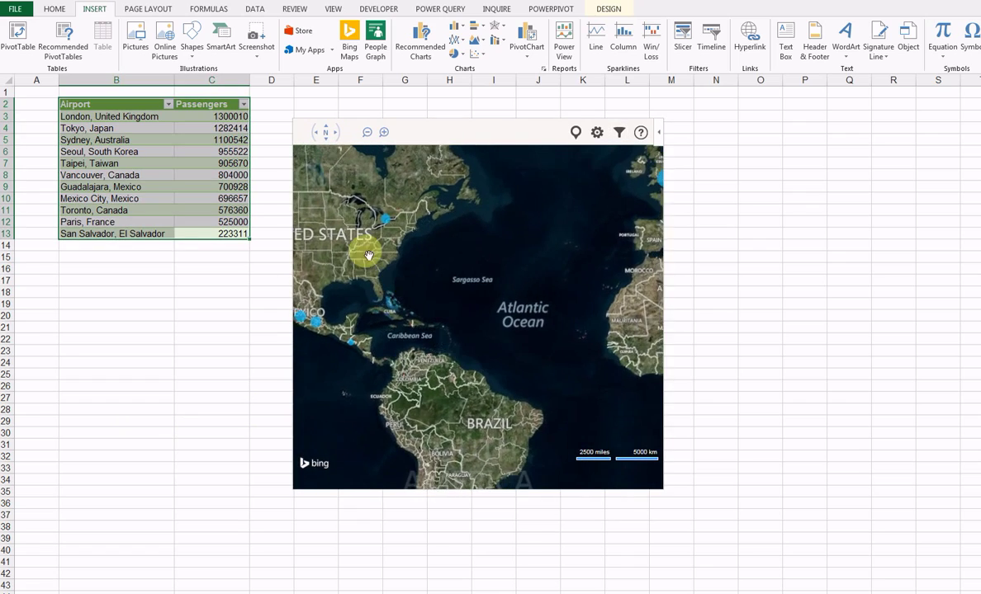
pyautogui.moveTo(367, 256); pyautogui.dragTo(510, 331)
pyautogui.scroll(5, 449, 280)
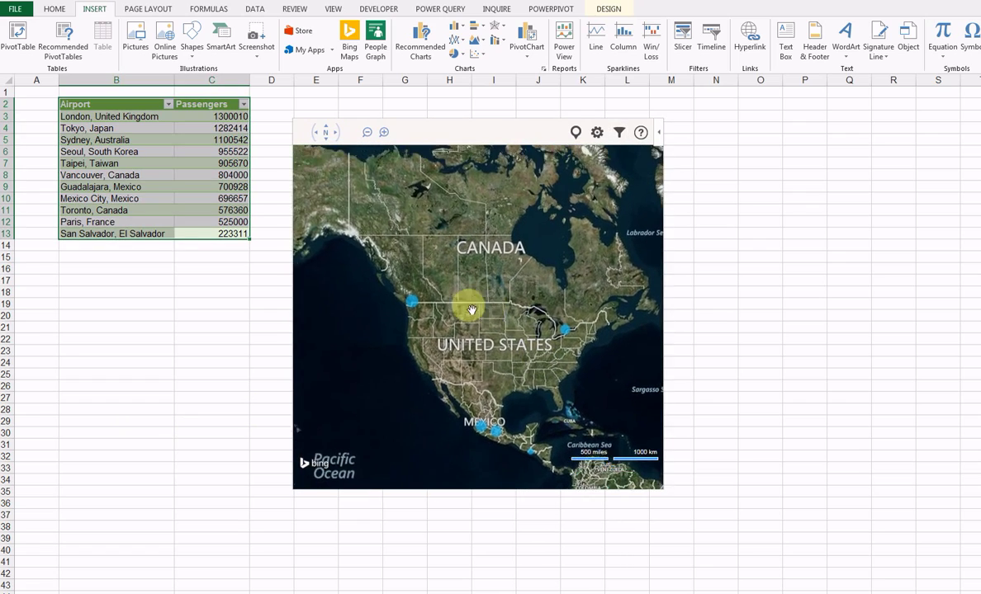
pyautogui.moveTo(406, 248); pyautogui.dragTo(558, 409)
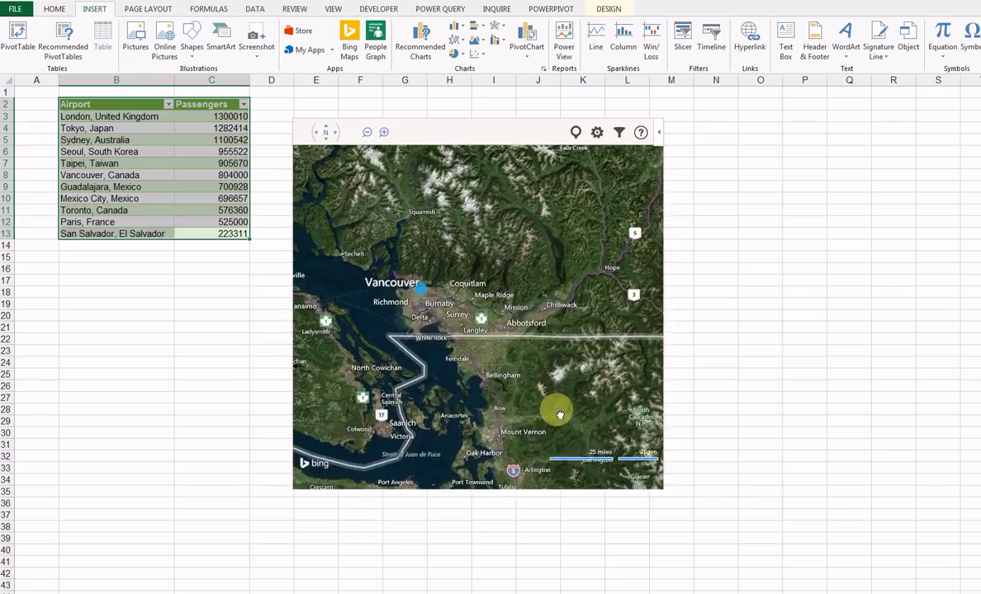
pyautogui.scroll(2, 438, 307)
pyautogui.scroll(3, 439, 308)
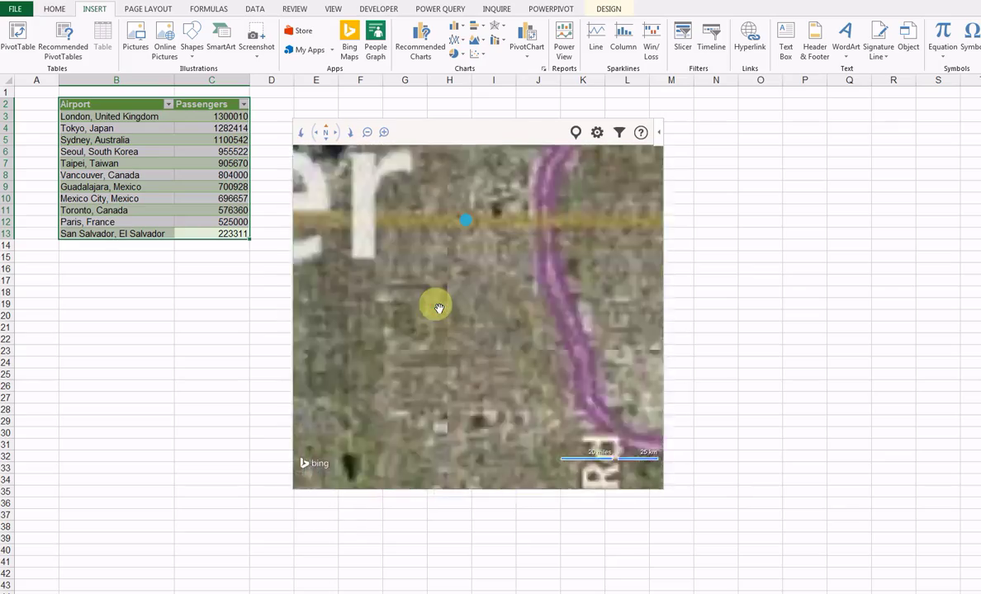
pyautogui.moveTo(514, 236); pyautogui.dragTo(508, 383)
pyautogui.scroll(4, 486, 333)
pyautogui.scroll(-3, 489, 336)
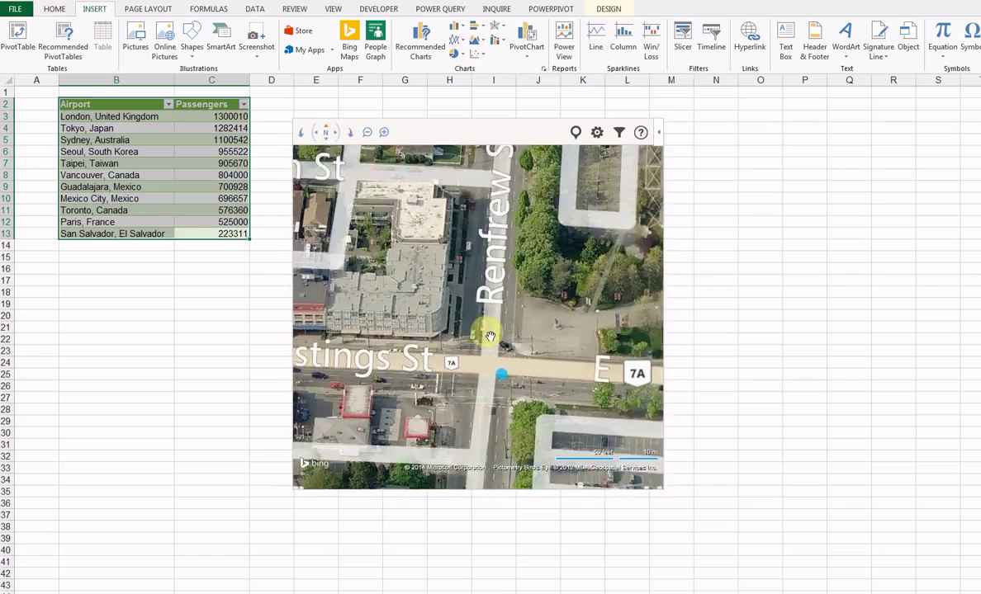
pyautogui.scroll(3, 489, 336)
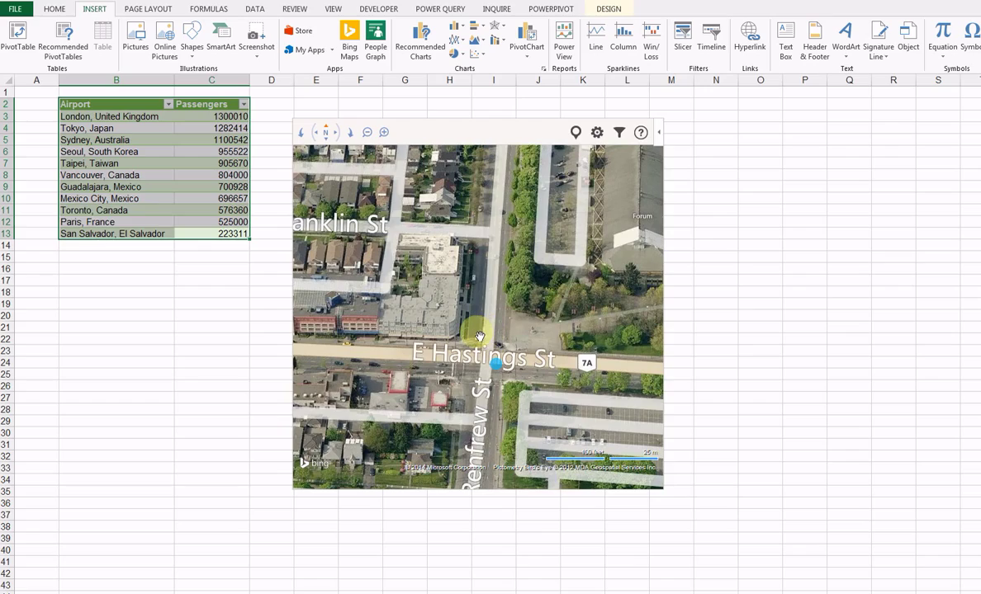
pyautogui.scroll(-6, 480, 336)
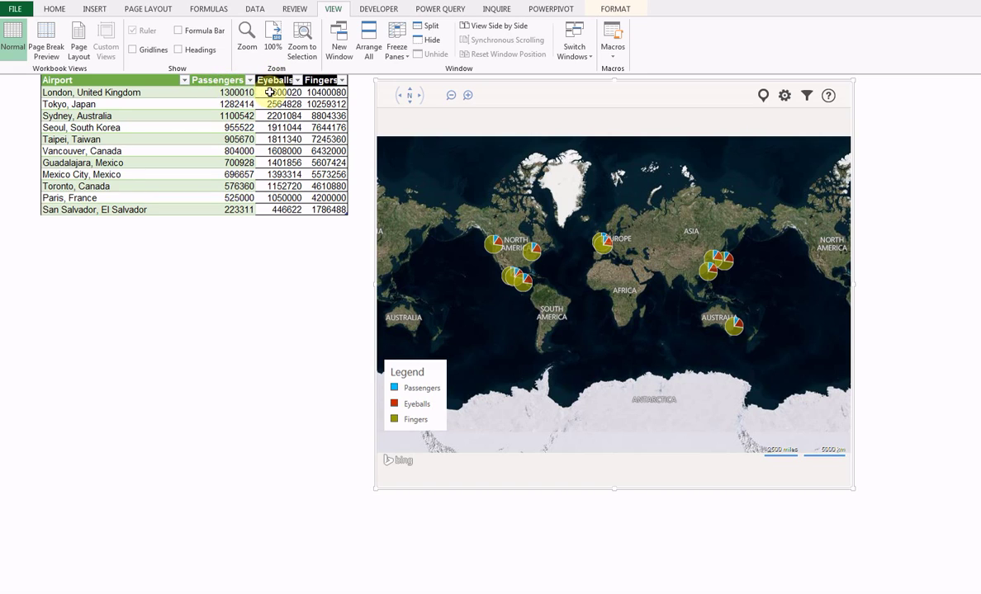
pyautogui.click(269, 93)
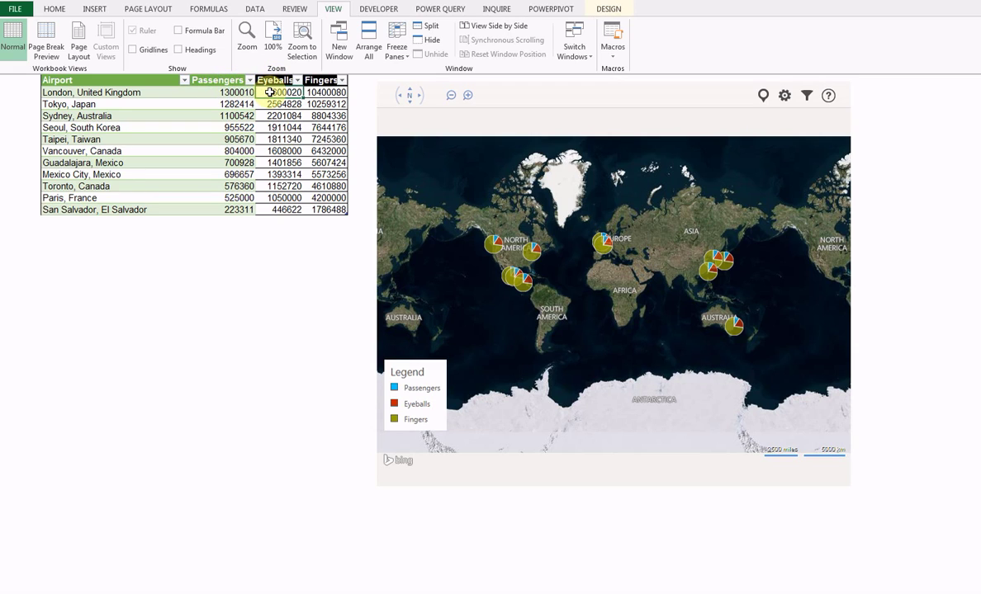
pyautogui.click(332, 93)
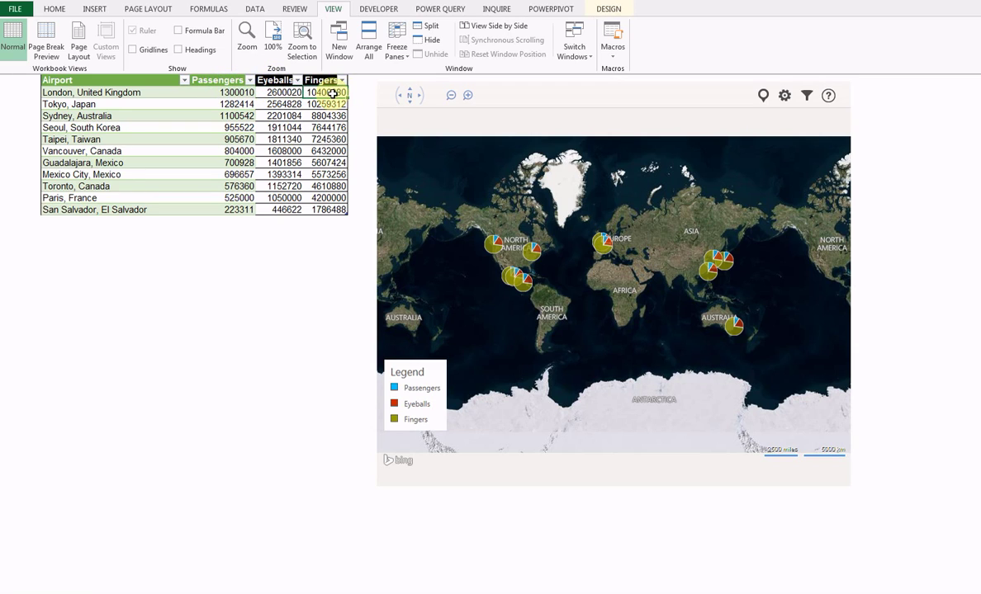
pyautogui.click(785, 98)
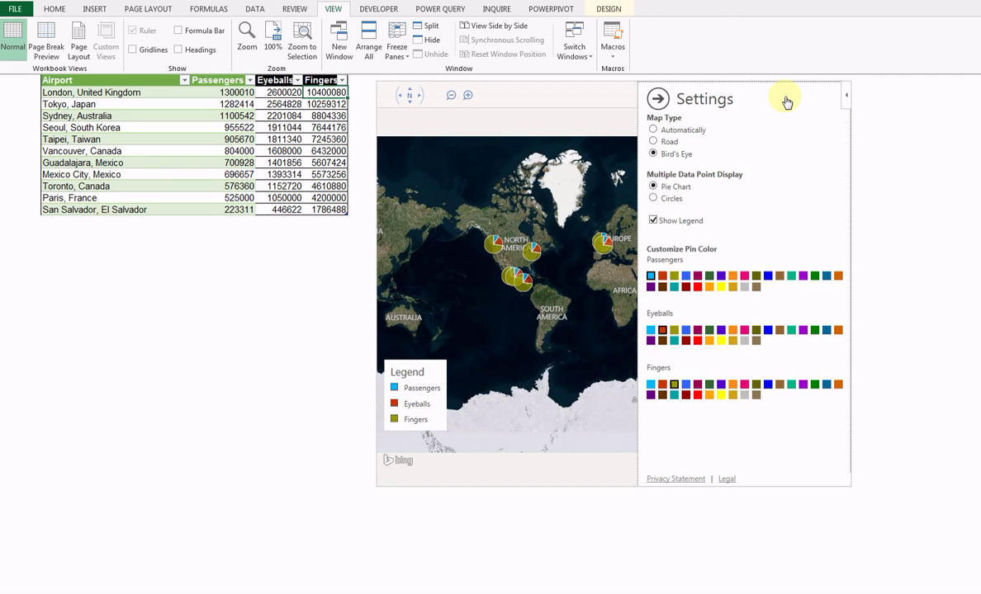
pyautogui.click(653, 198)
pyautogui.click(653, 188)
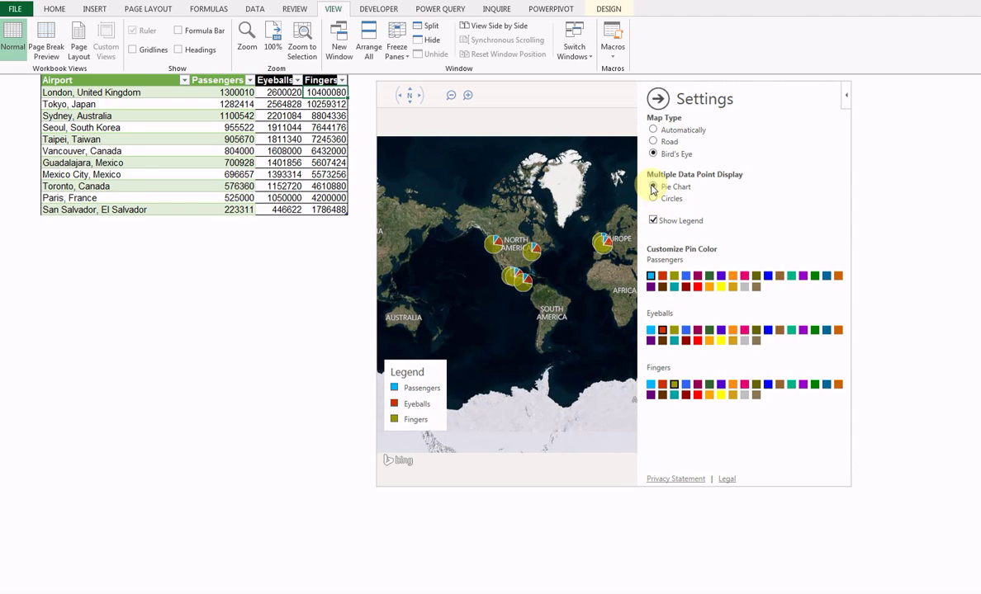
pyautogui.click(657, 100)
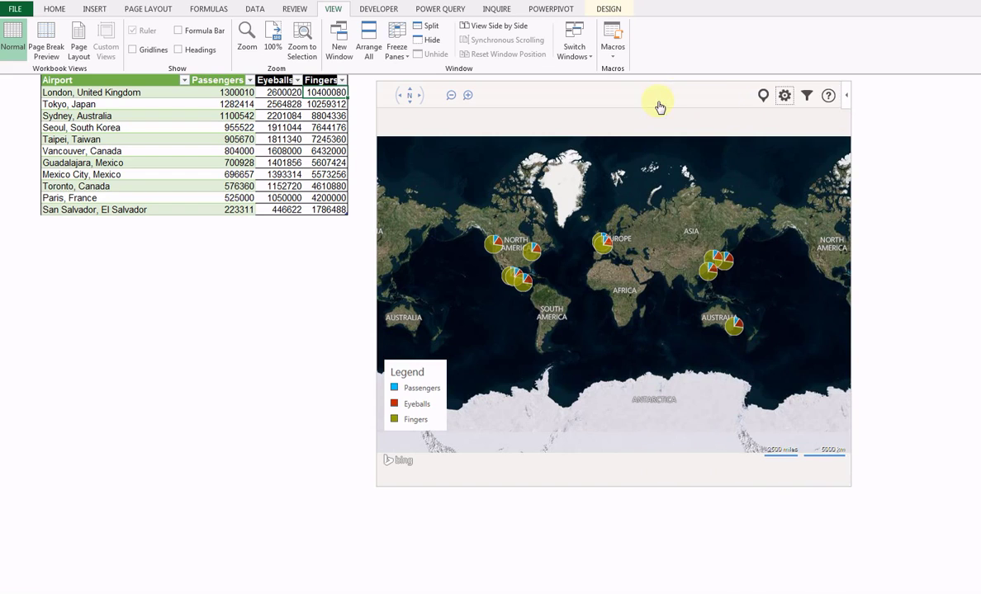
pyautogui.click(714, 261)
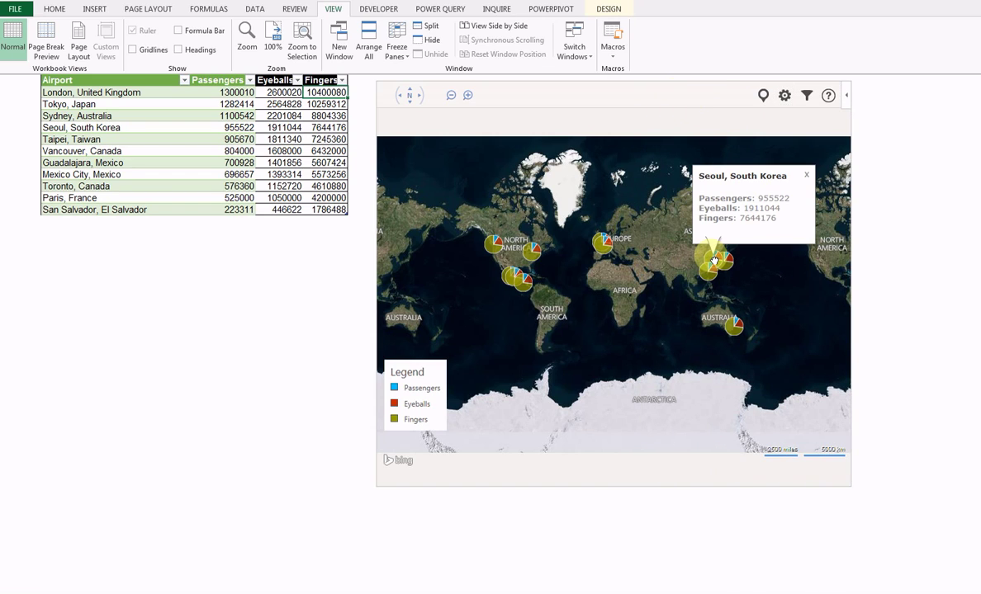
pyautogui.click(801, 176)
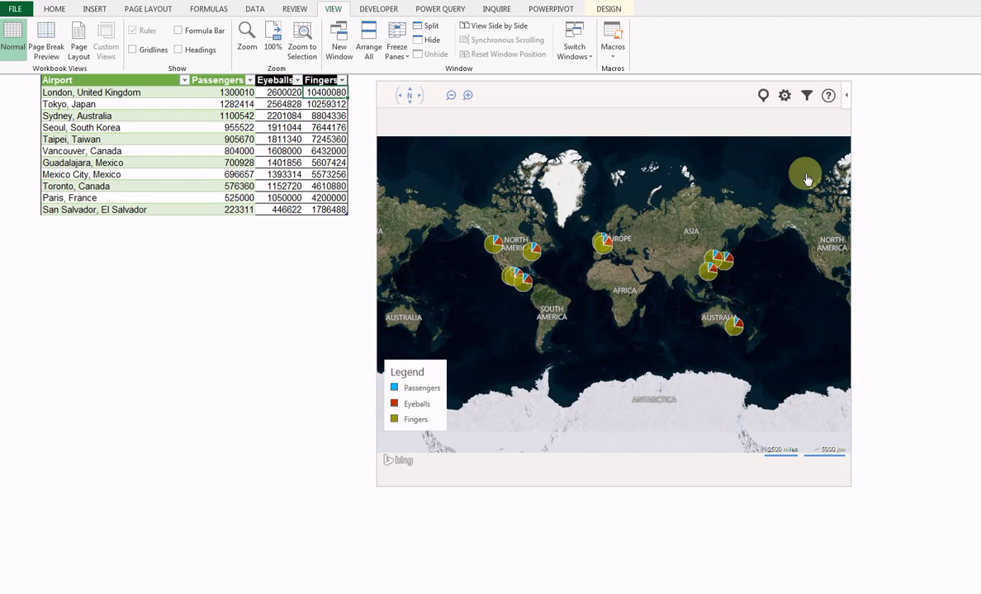
pyautogui.click(345, 260)
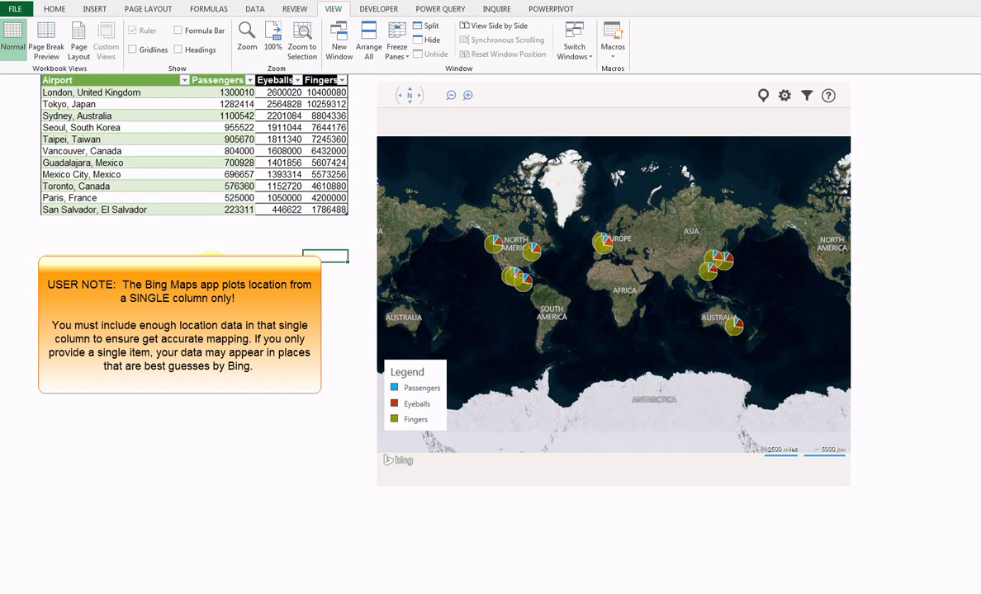
pyautogui.click(67, 81)
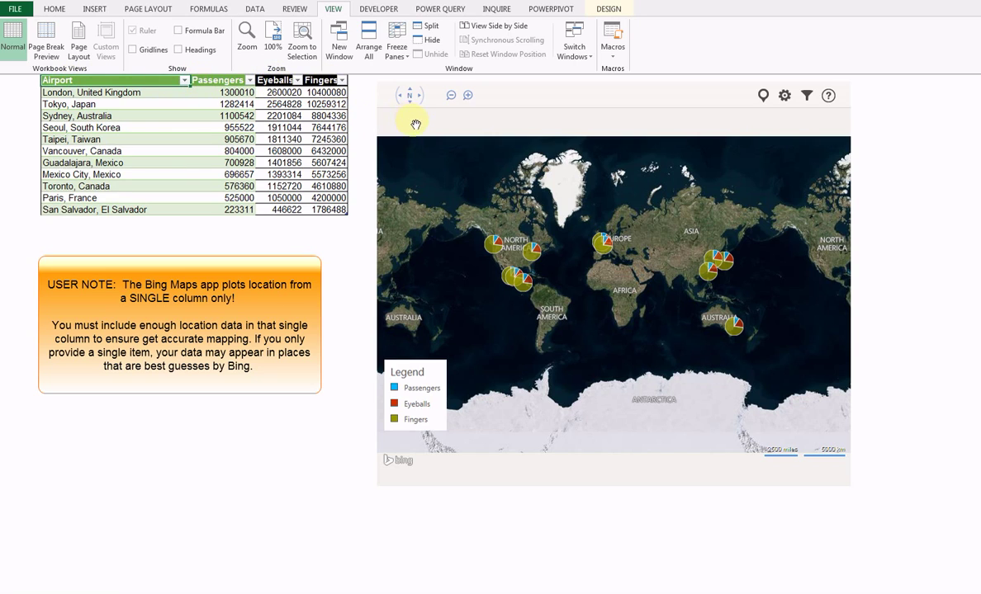
pyautogui.click(96, 205)
pyautogui.moveTo(103, 80); pyautogui.dragTo(96, 209)
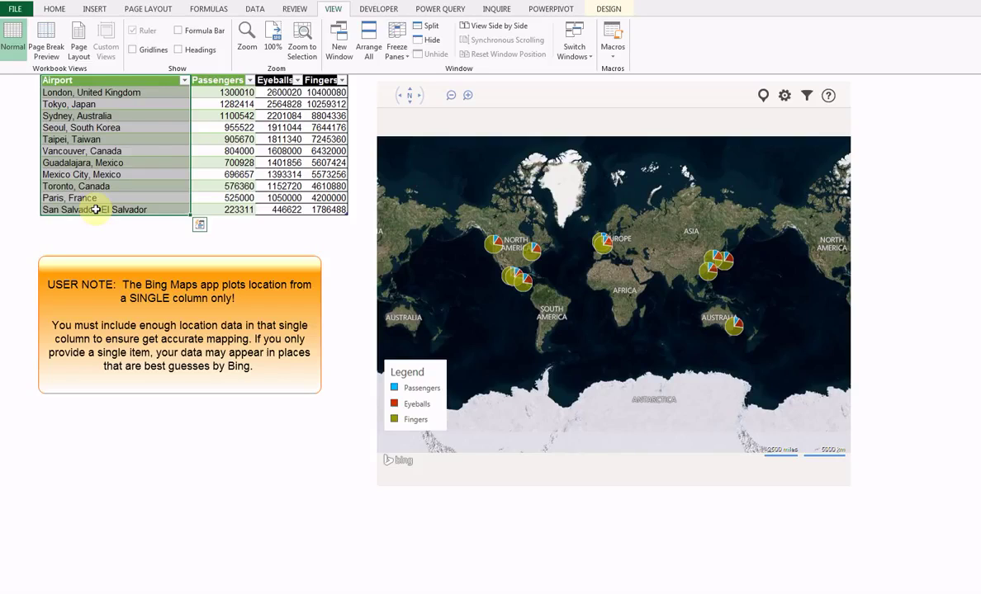
pyautogui.click(81, 198)
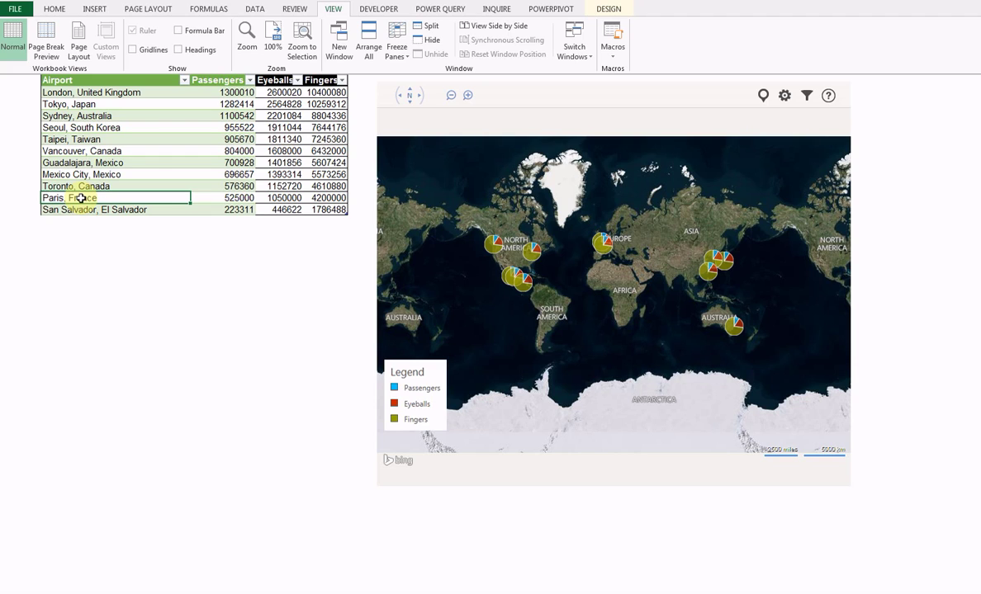
pyautogui.click(105, 92)
pyautogui.moveTo(104, 92)
pyautogui.mouseDown()
pyautogui.moveTo(91, 225)
pyautogui.moveTo(91, 212)
pyautogui.mouseUp()
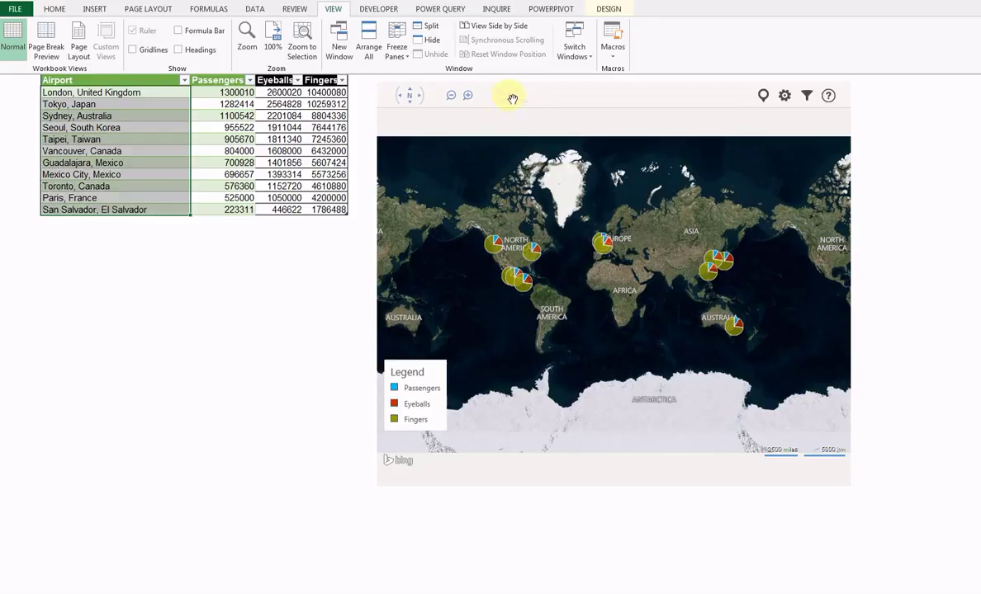
# Copy the pie-chart map, paste it below the table, and nudge it into place
pyautogui.click(525, 75)
pyautogui.rightClick(518, 83)
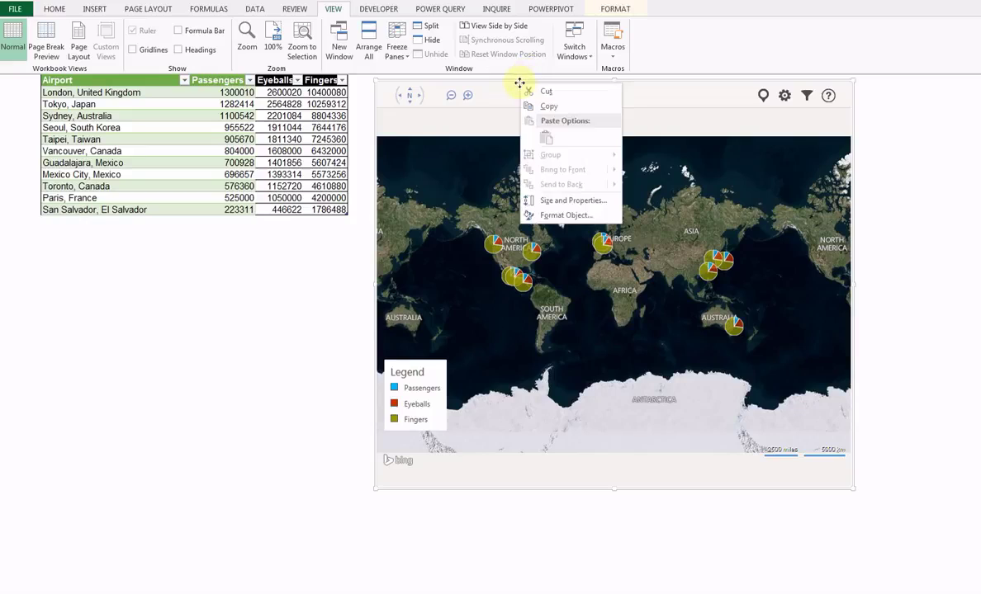
pyautogui.click(548, 107)
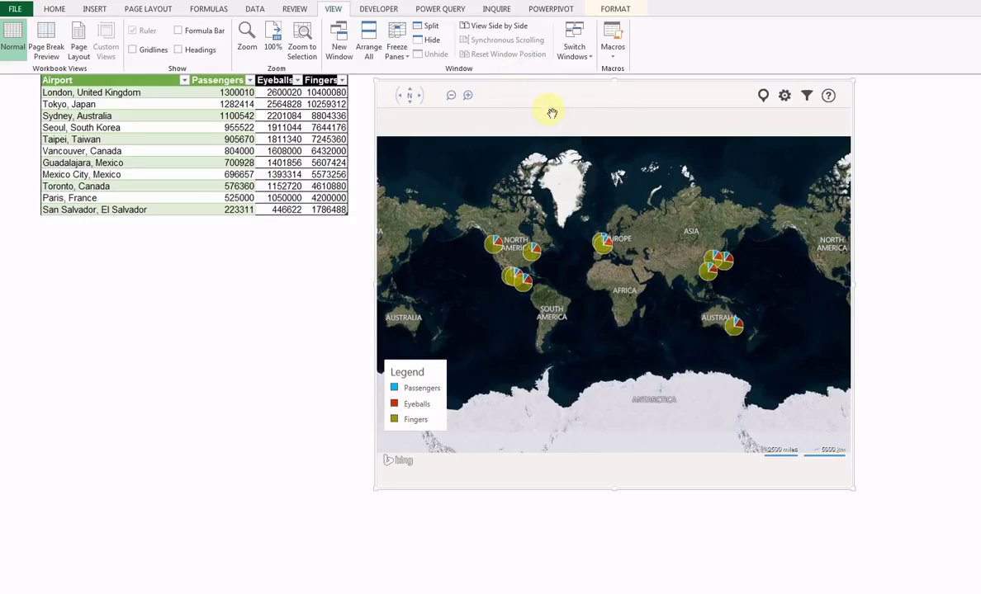
pyautogui.click(82, 303)
pyautogui.rightClick(82, 306)
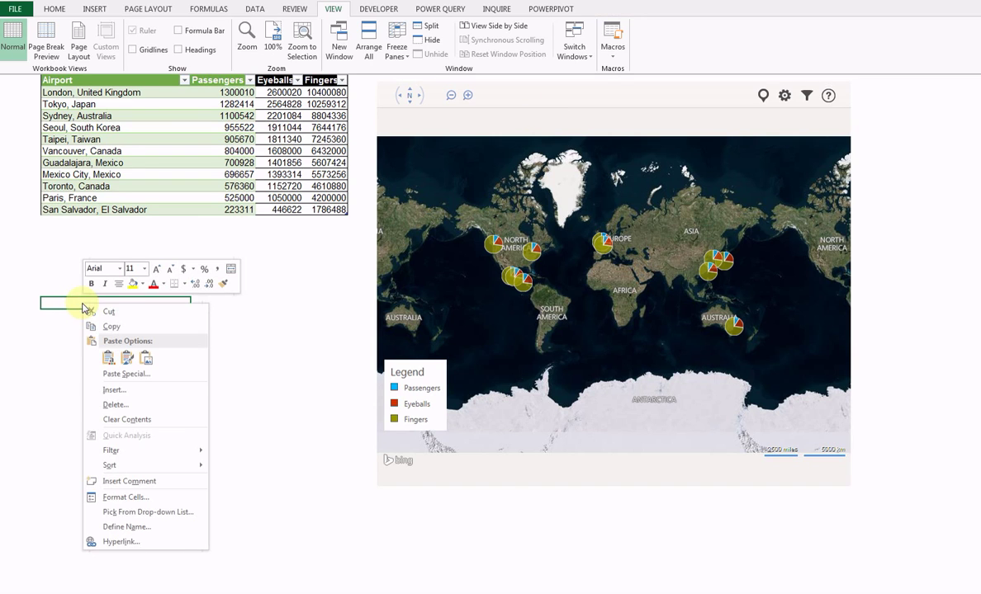
pyautogui.click(109, 358)
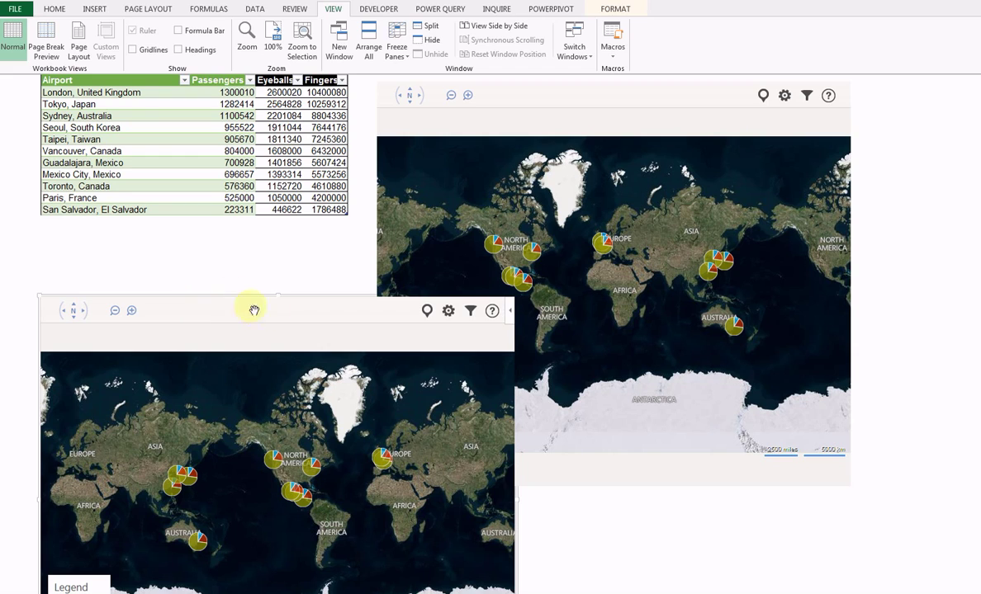
pyautogui.moveTo(333, 298); pyautogui.dragTo(326, 285)
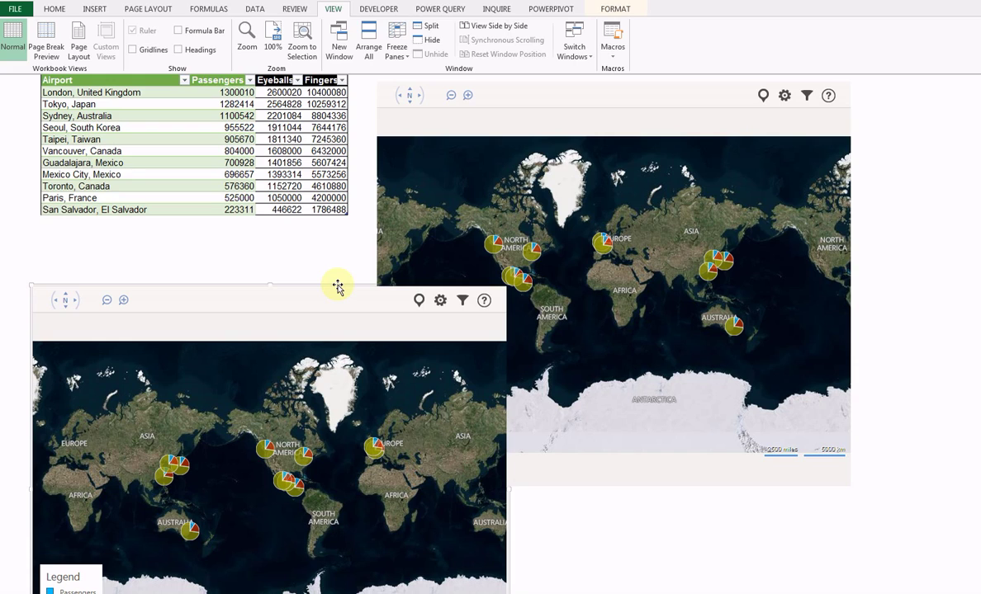
pyautogui.moveTo(115, 300)
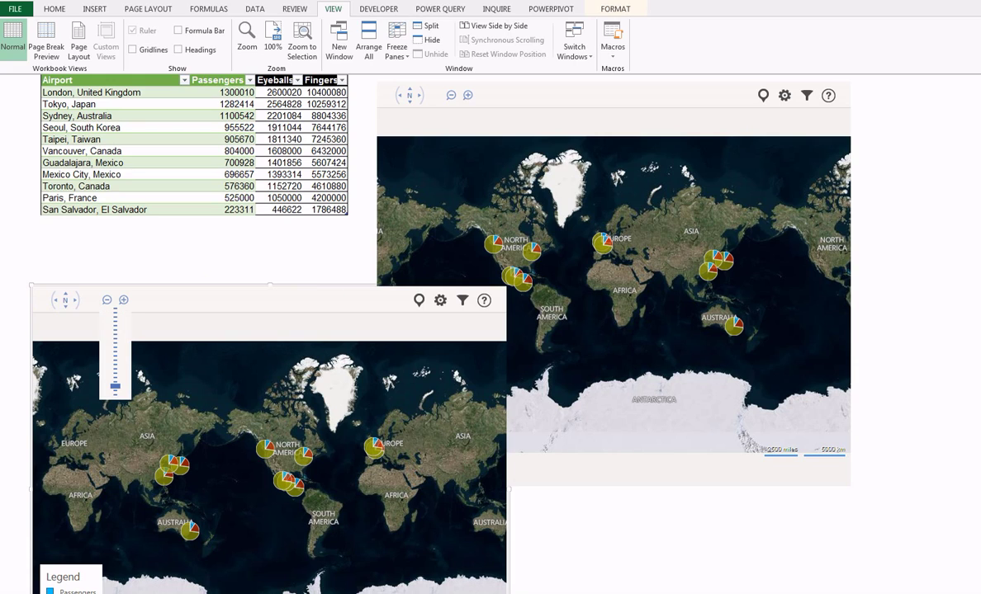